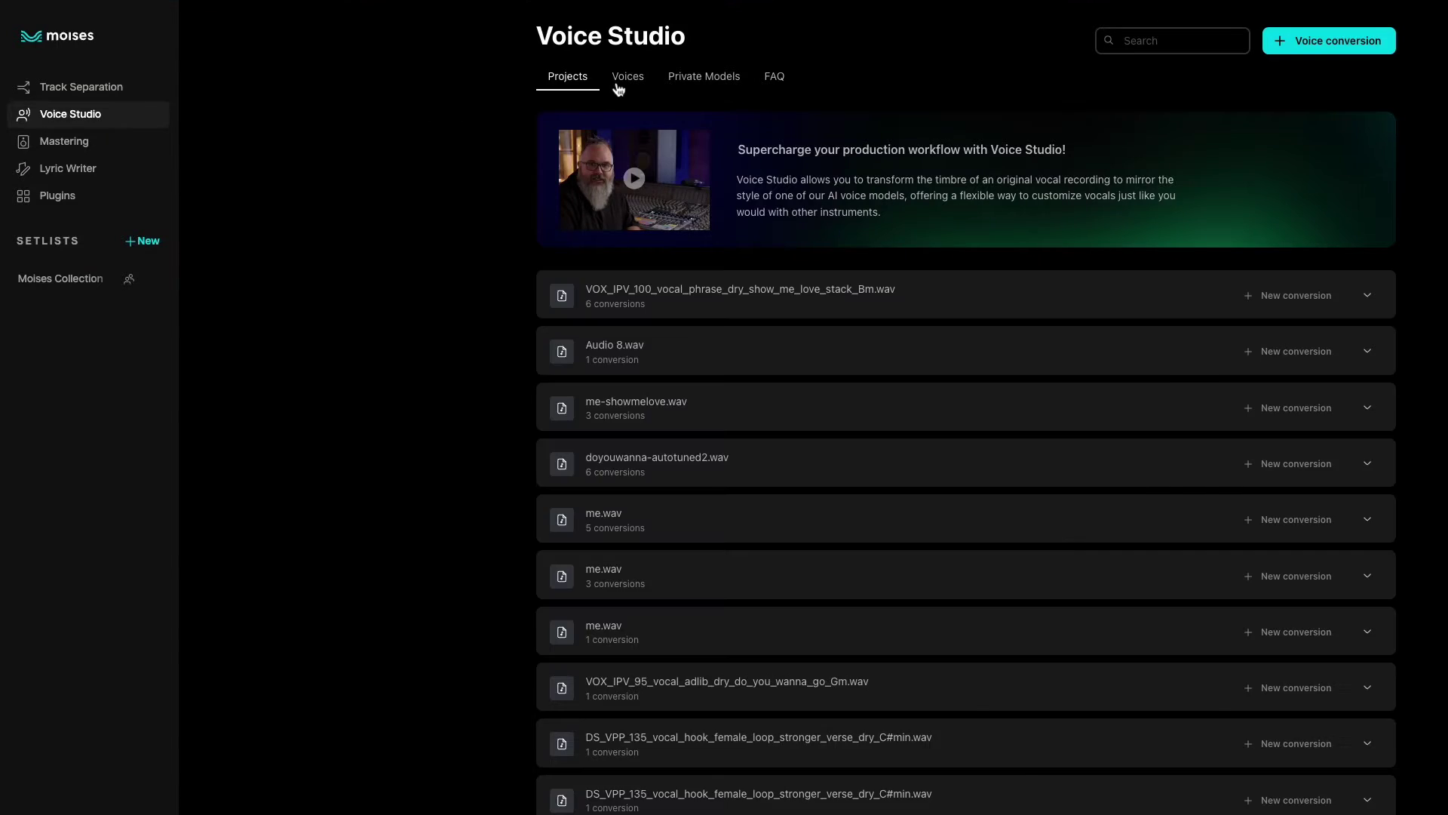
# - Browse the available voices and load me-doyouwanna.wav as the audio for a voice conversion with the Brian model
pyautogui.click(620, 82)
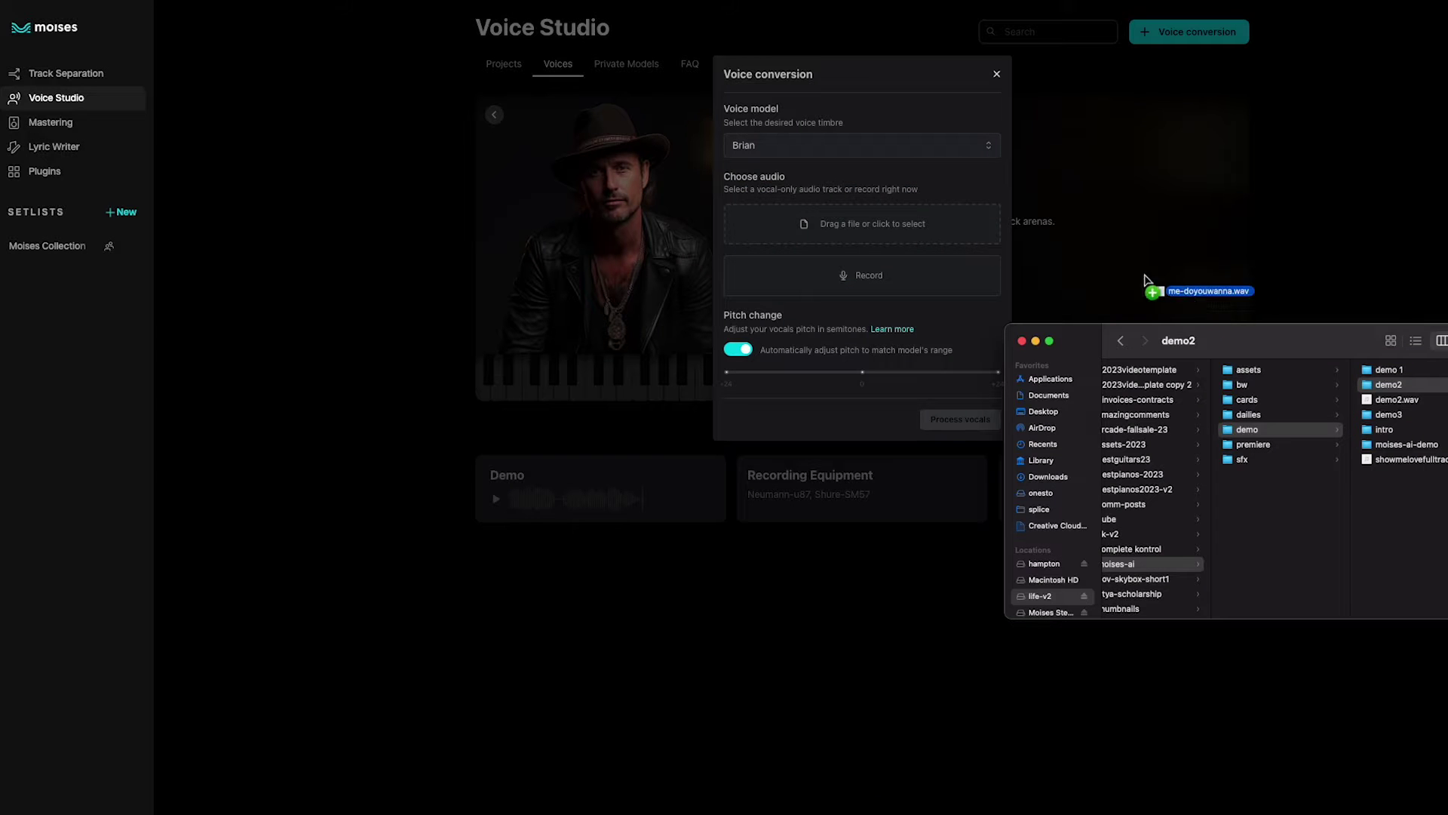
pyautogui.moveTo(1199, 287); pyautogui.dragTo(873, 232)
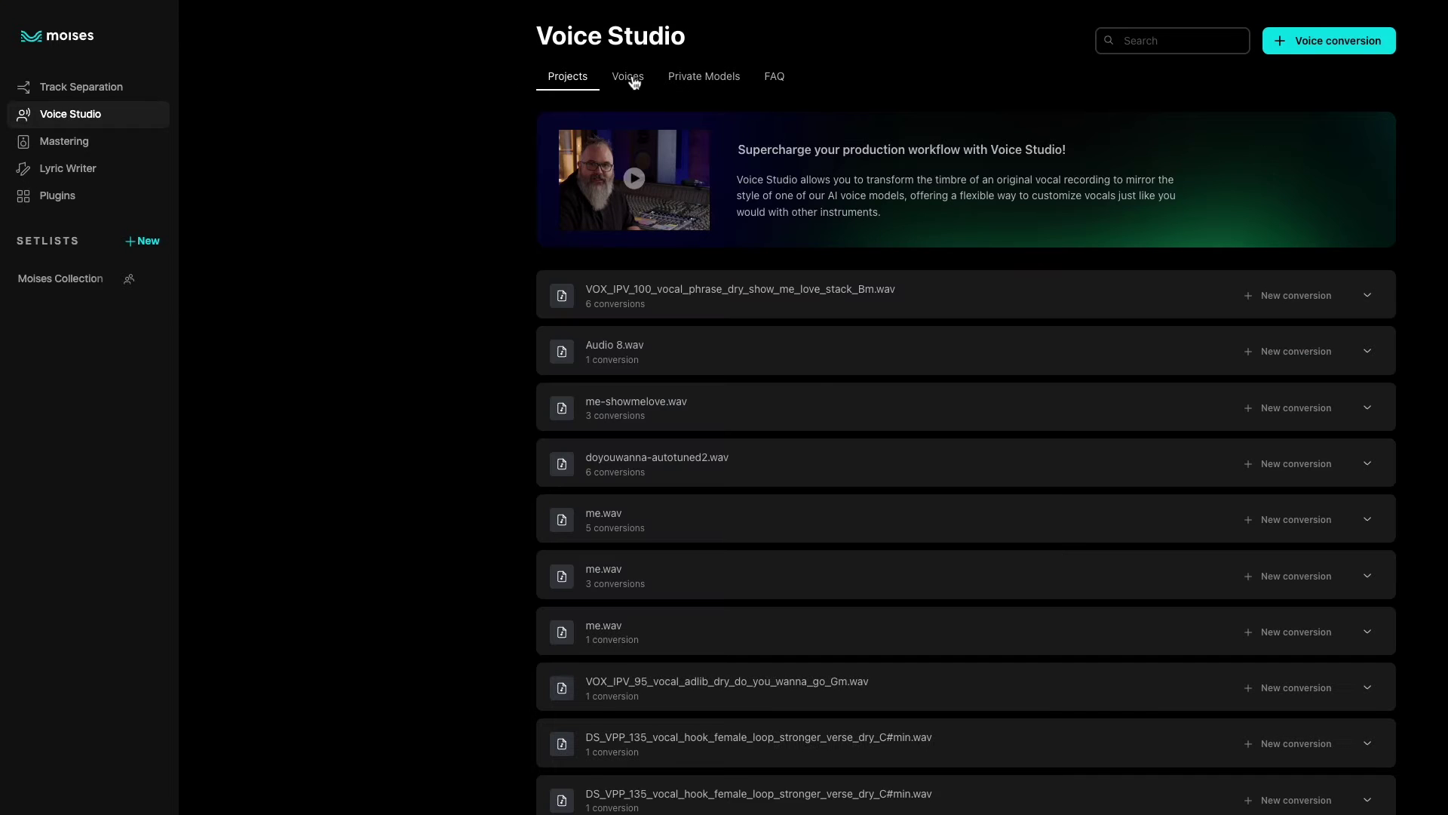
# - Process the DS_VPP_135_vocal_hook_female_loop vocal file with the Ana voice model, keeping automatic pitch adjustment on
pyautogui.click(633, 82)
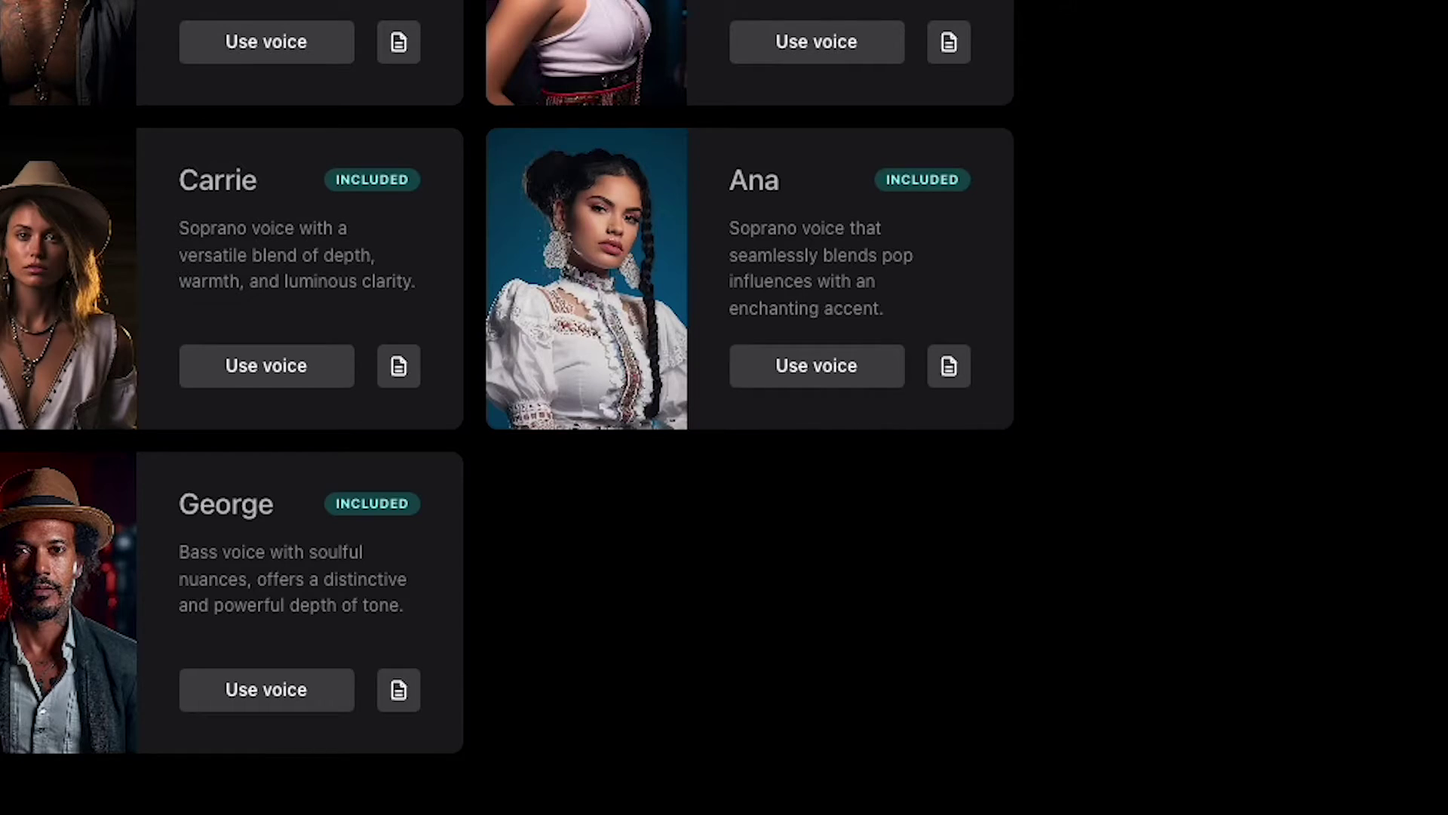
pyautogui.click(681, 256)
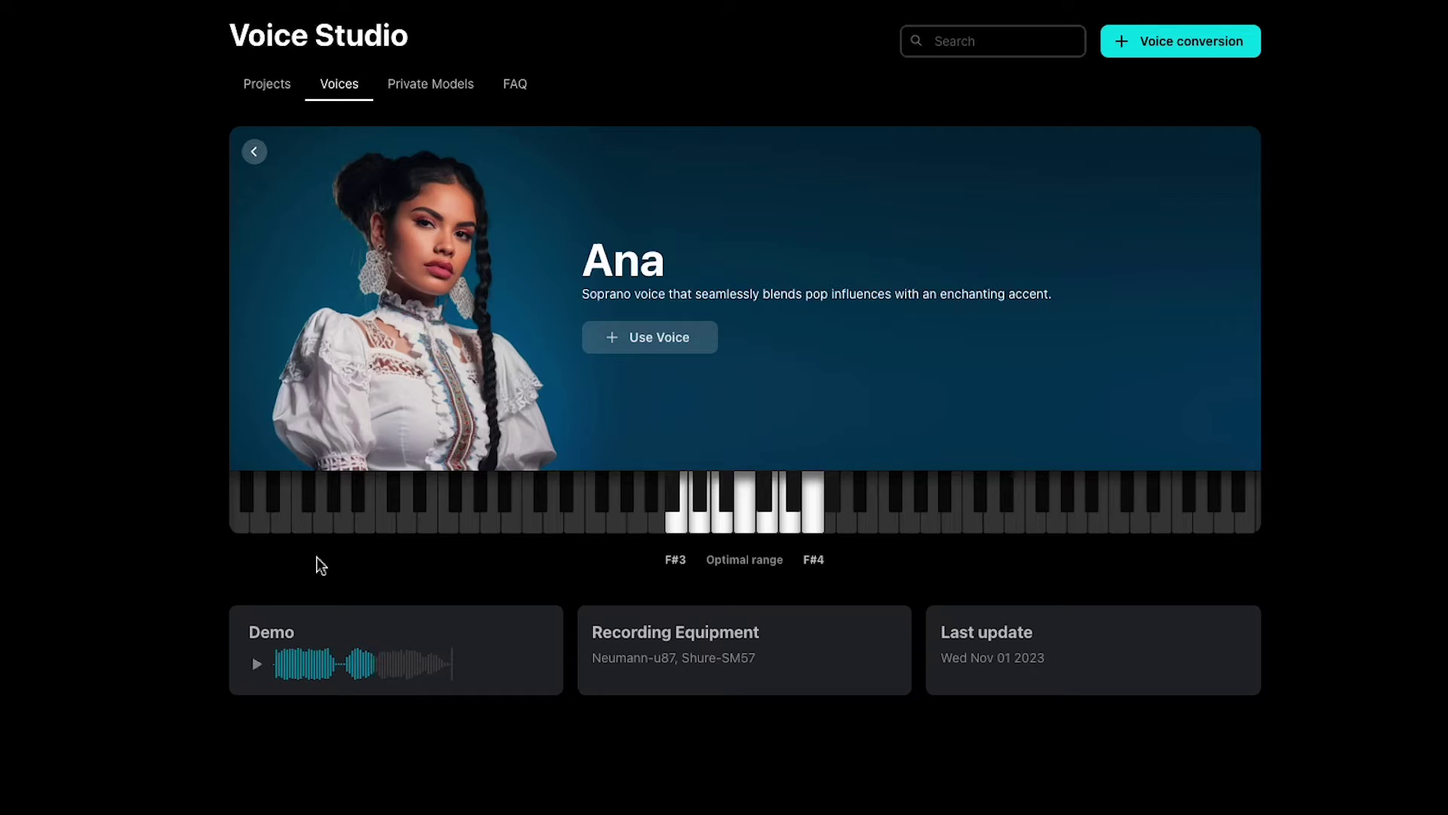
pyautogui.click(1109, 61)
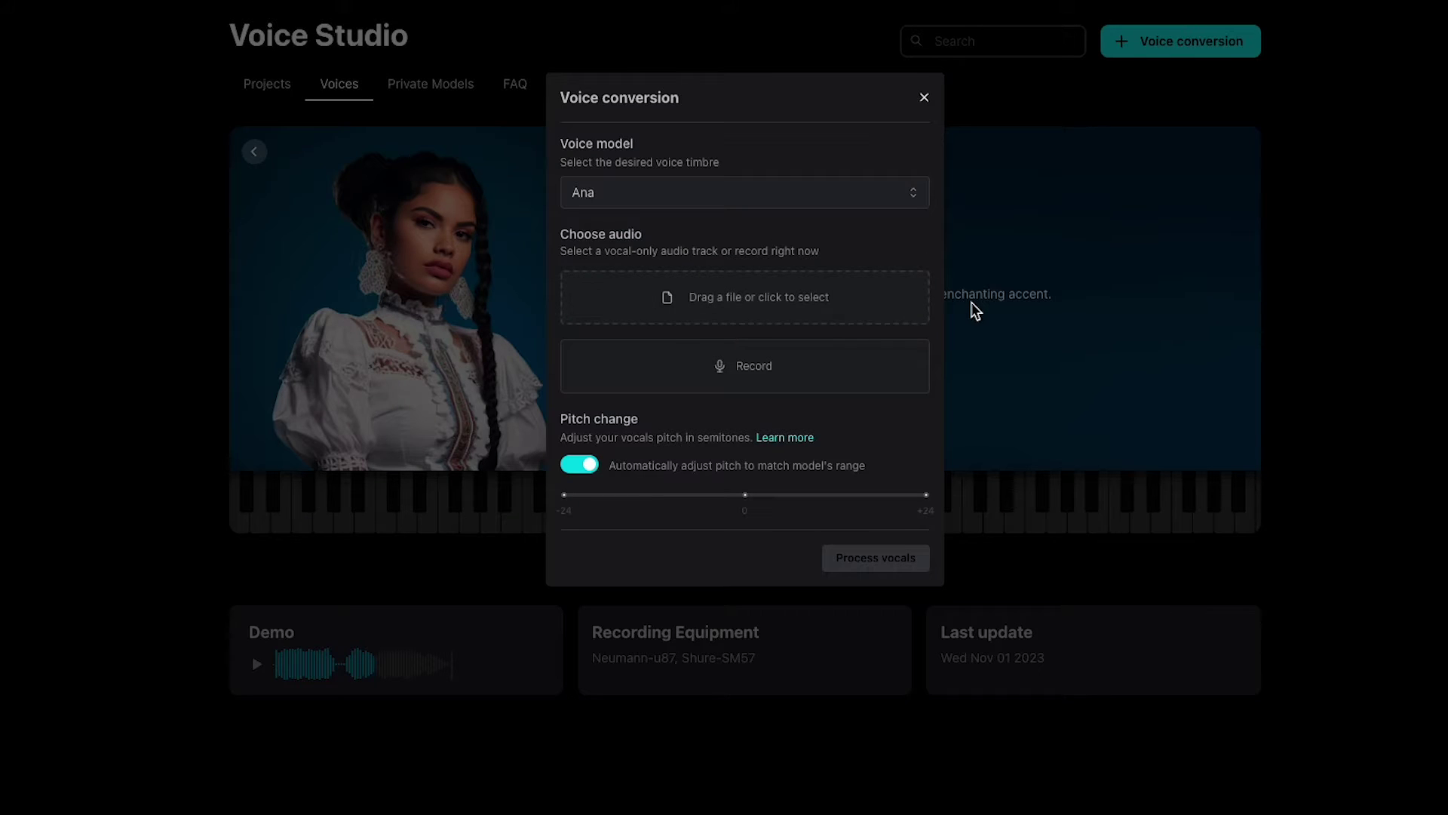
pyautogui.click(891, 302)
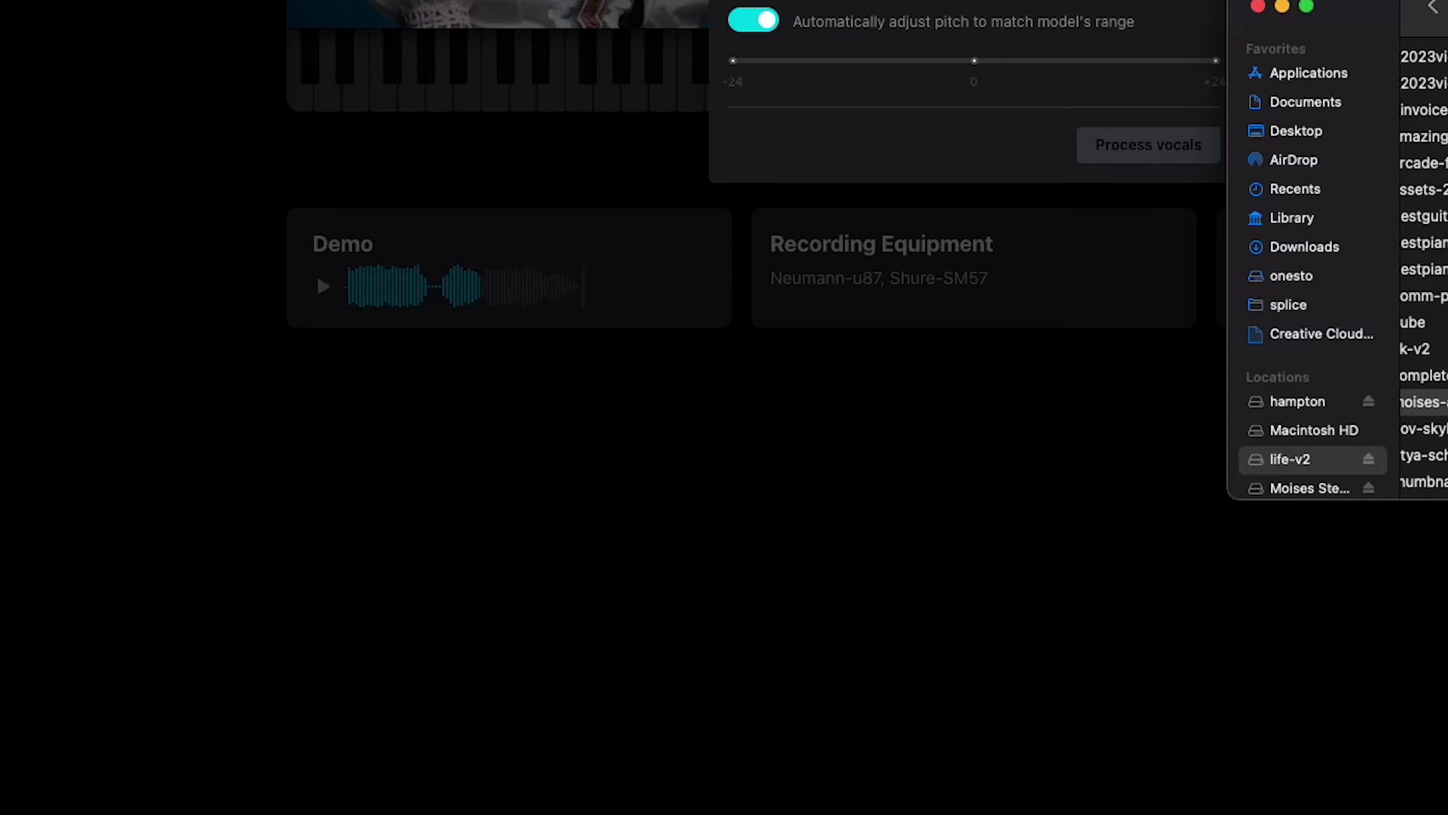
pyautogui.press('space')
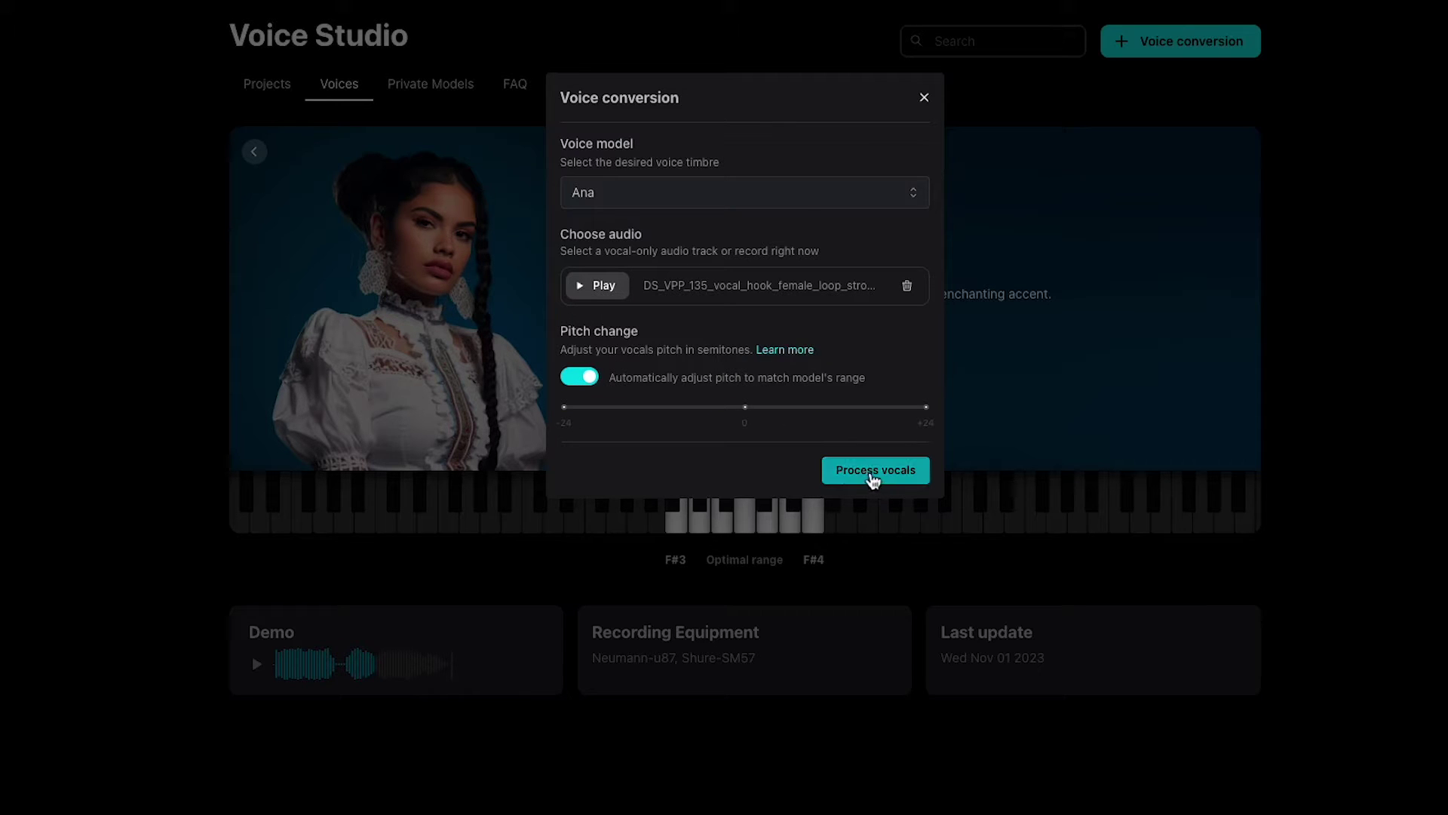
pyautogui.click(873, 473)
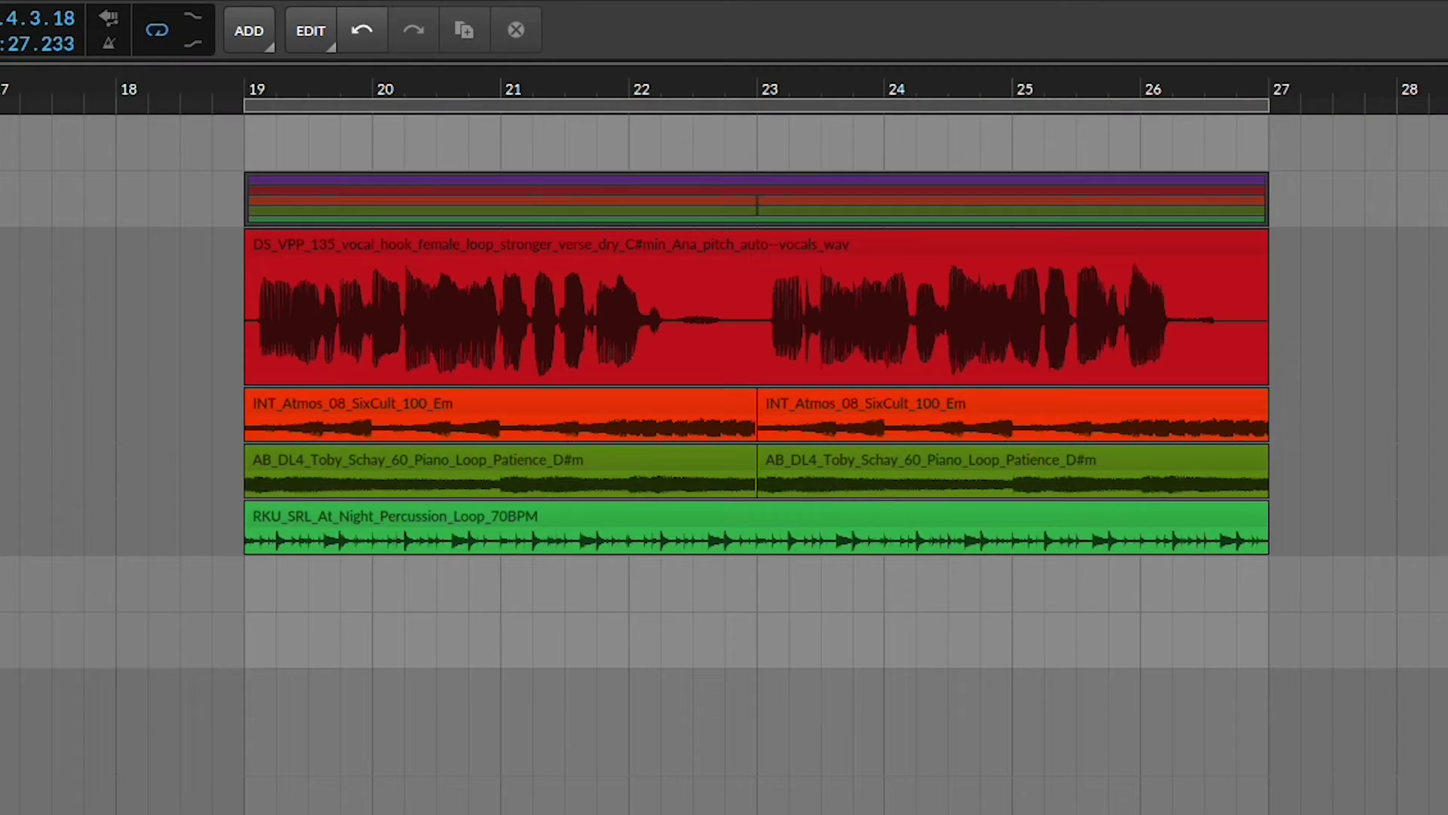
# - Switch to the DAW and play the arrangement from the start of the Ana-converted vocal clip
pyautogui.click(315, 251)
pyautogui.press('space')
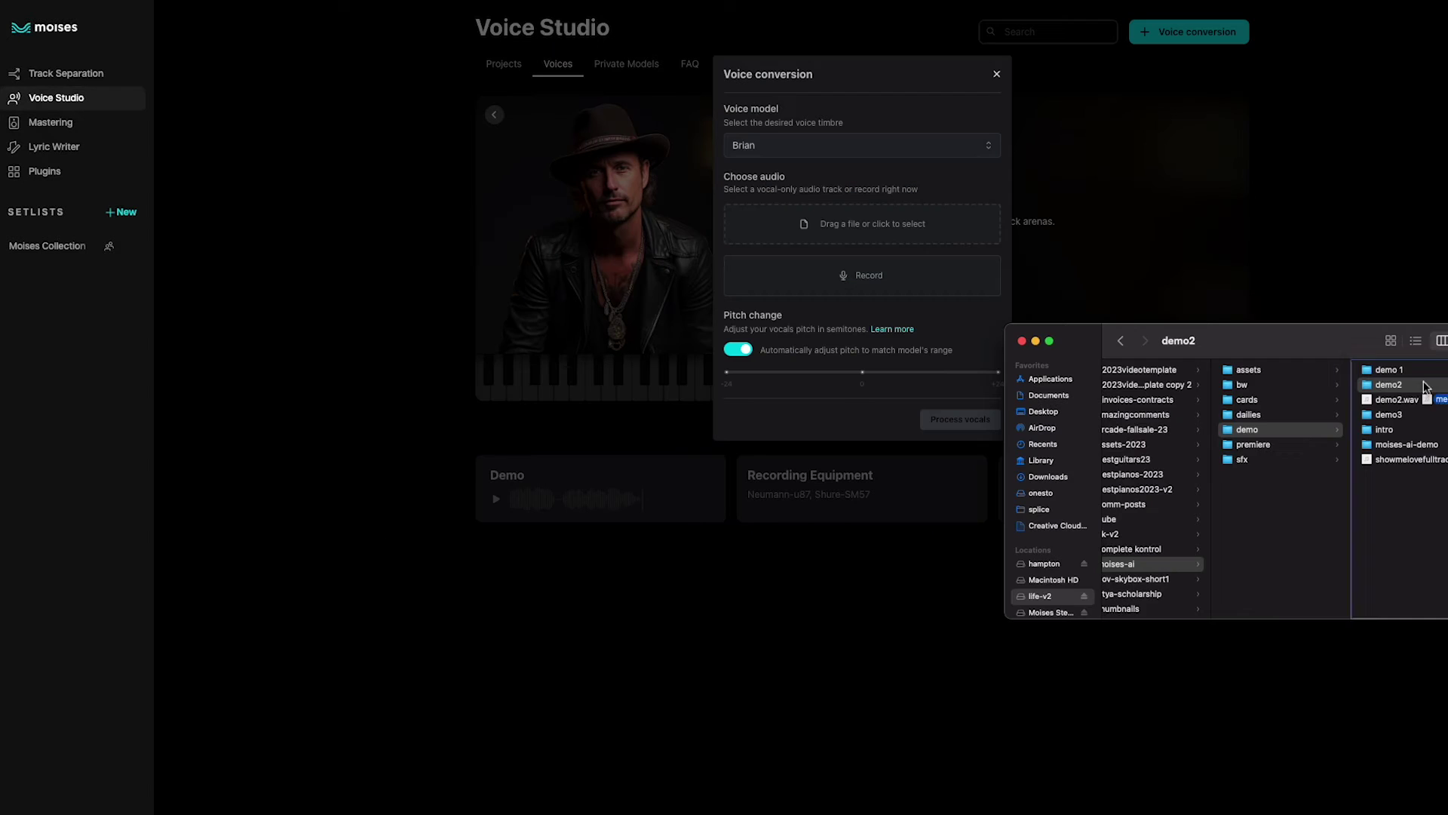
# - Supply me-doyouwanna.wav for the Brian voice conversion, then audition the Brian-converted vocal clip in the DAW arrangement
pyautogui.moveTo(1407, 459); pyautogui.dragTo(973, 237)
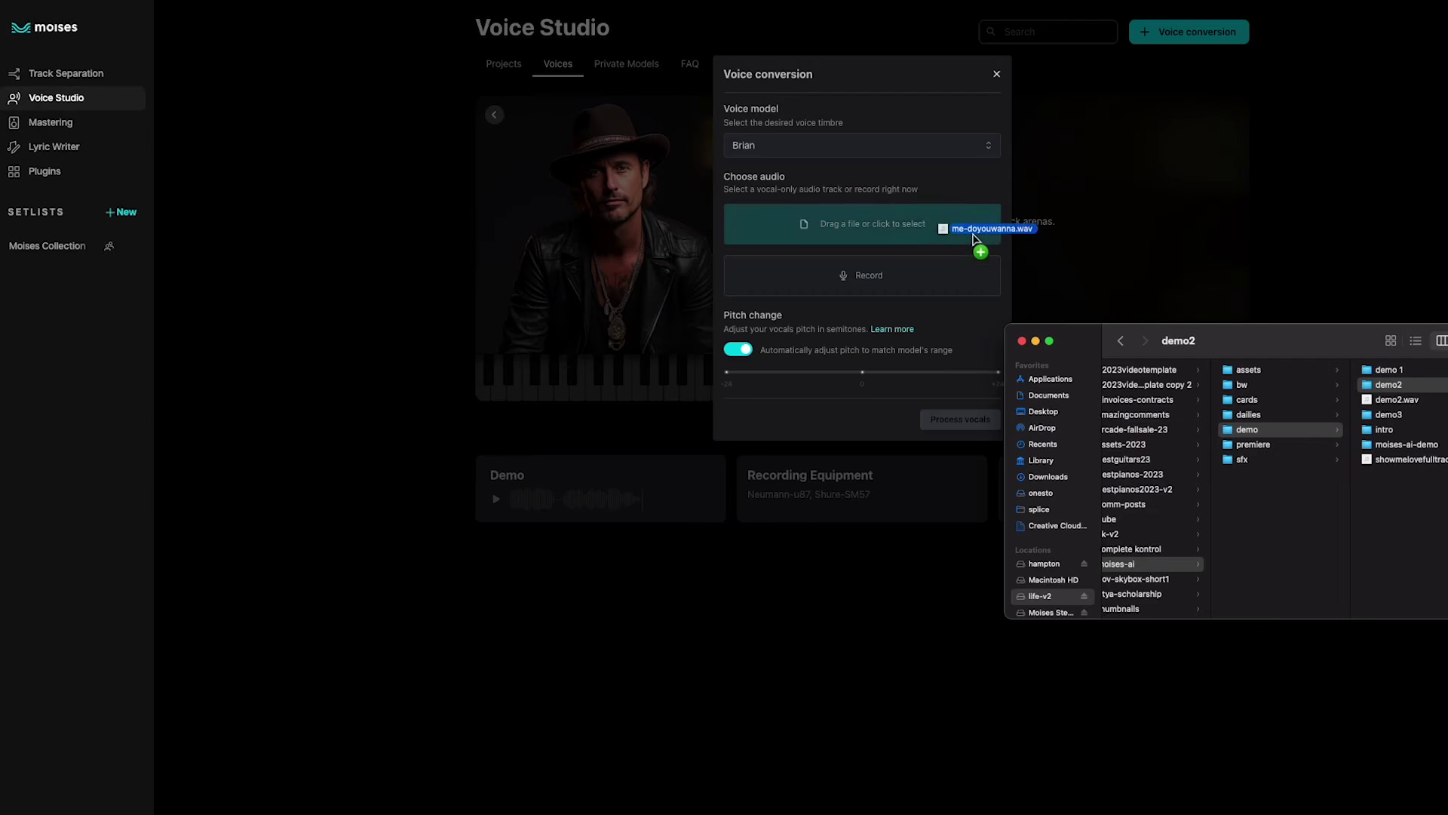
pyautogui.moveTo(872, 231); pyautogui.dragTo(875, 230)
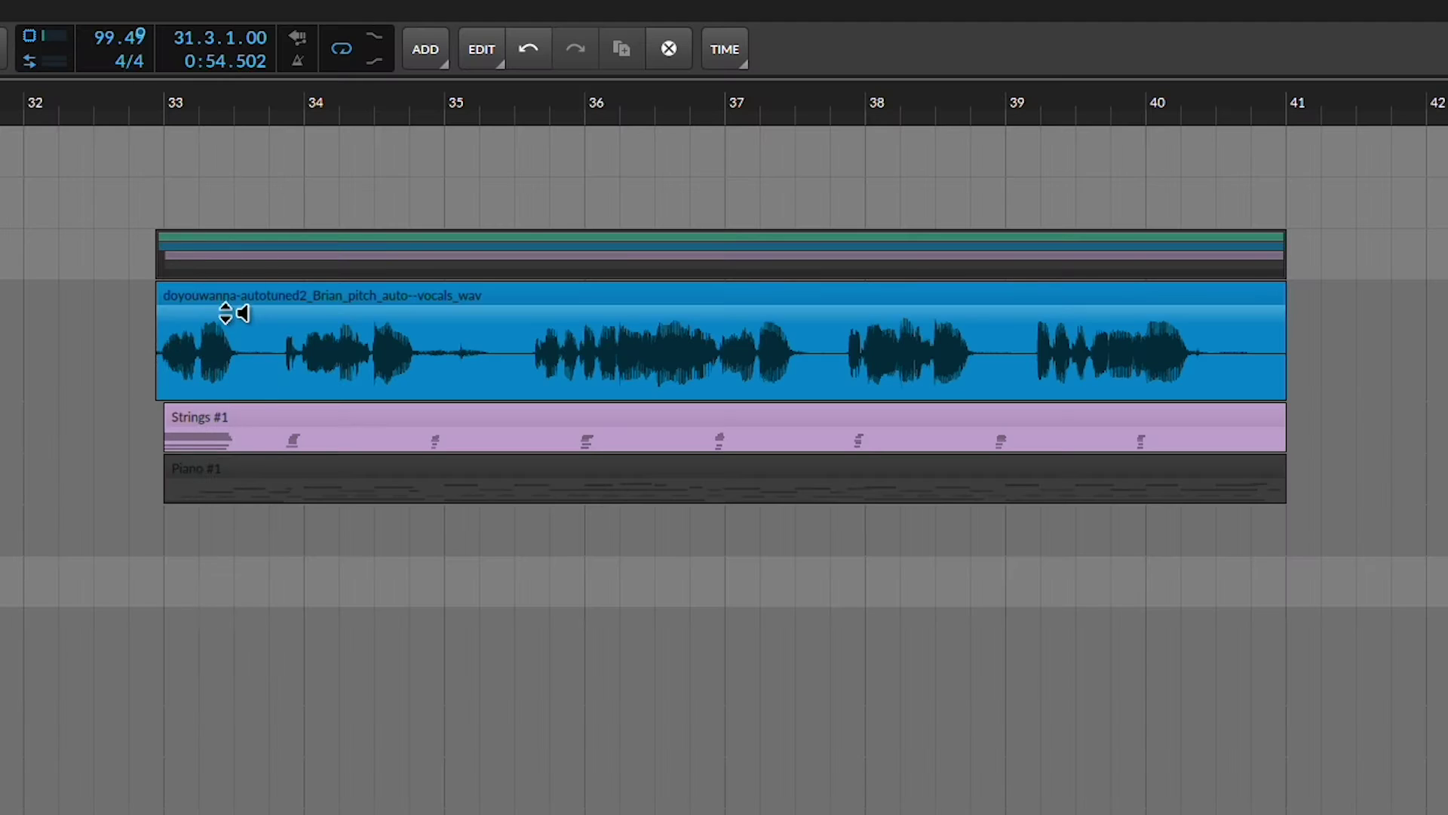
pyautogui.click(219, 302)
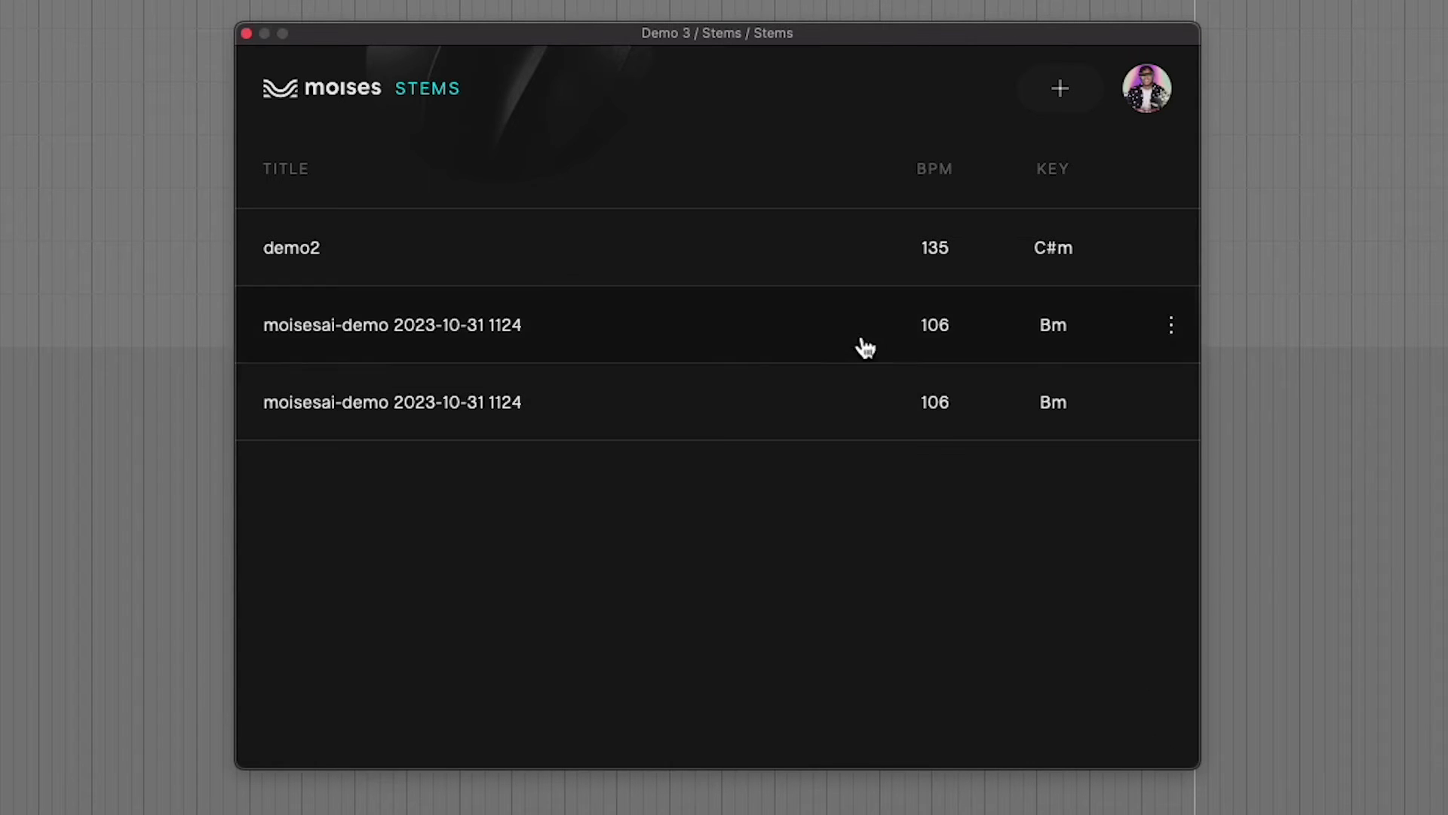
# - Add showmelovefulltrack.wav as a new track in the Moises Stems plugin
pyautogui.click(1062, 97)
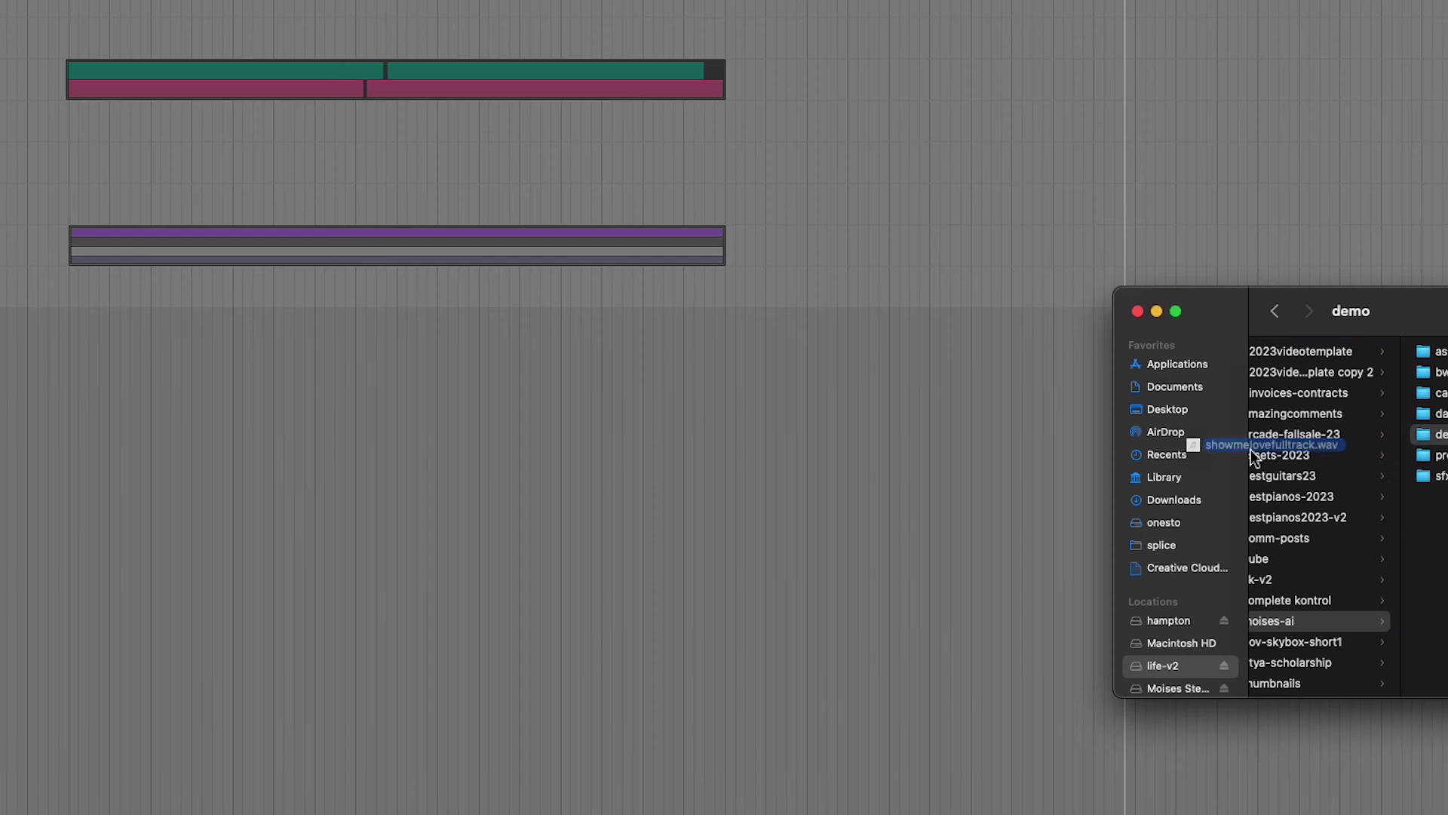
pyautogui.moveTo(1252, 456); pyautogui.dragTo(442, 377)
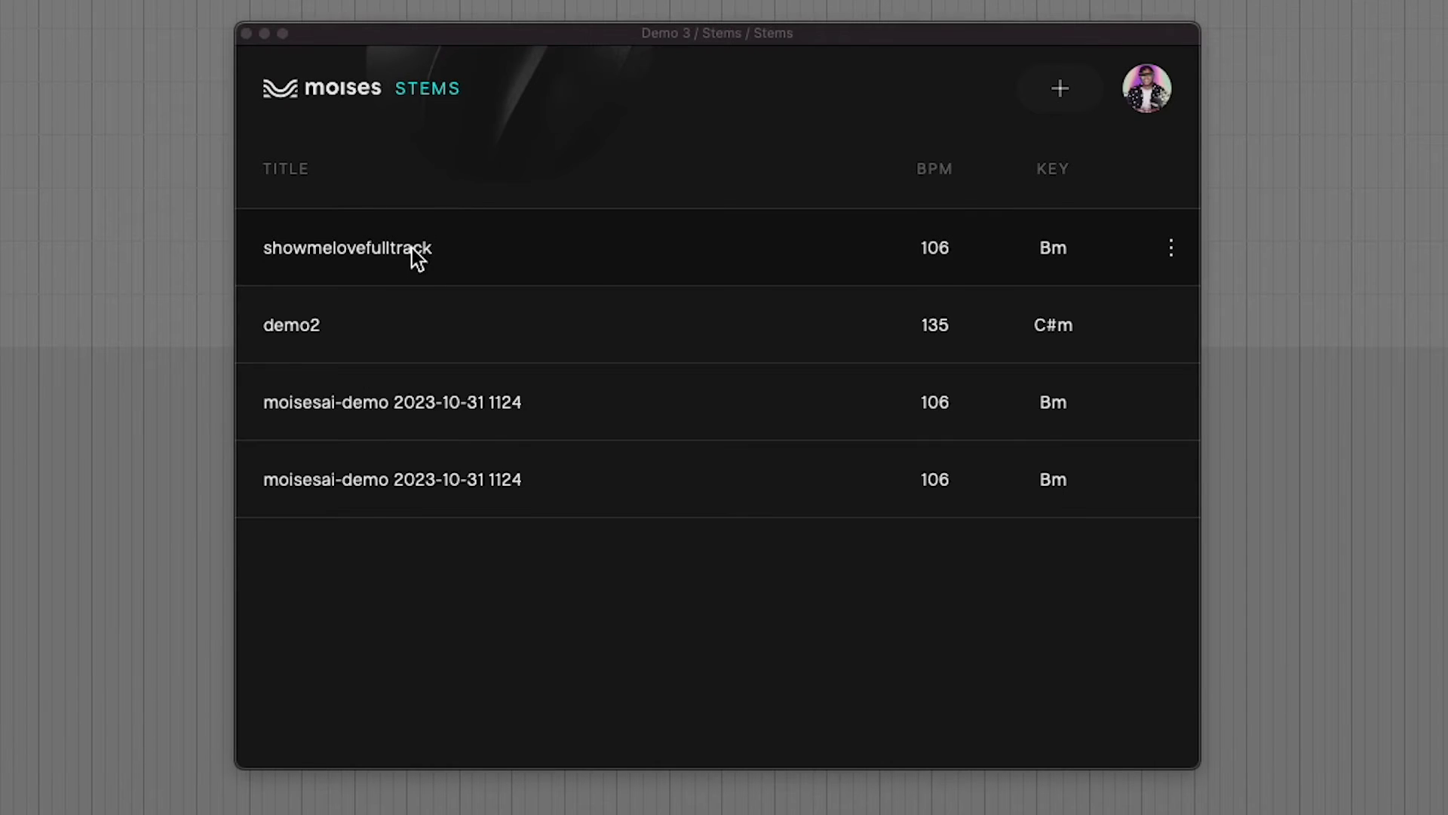
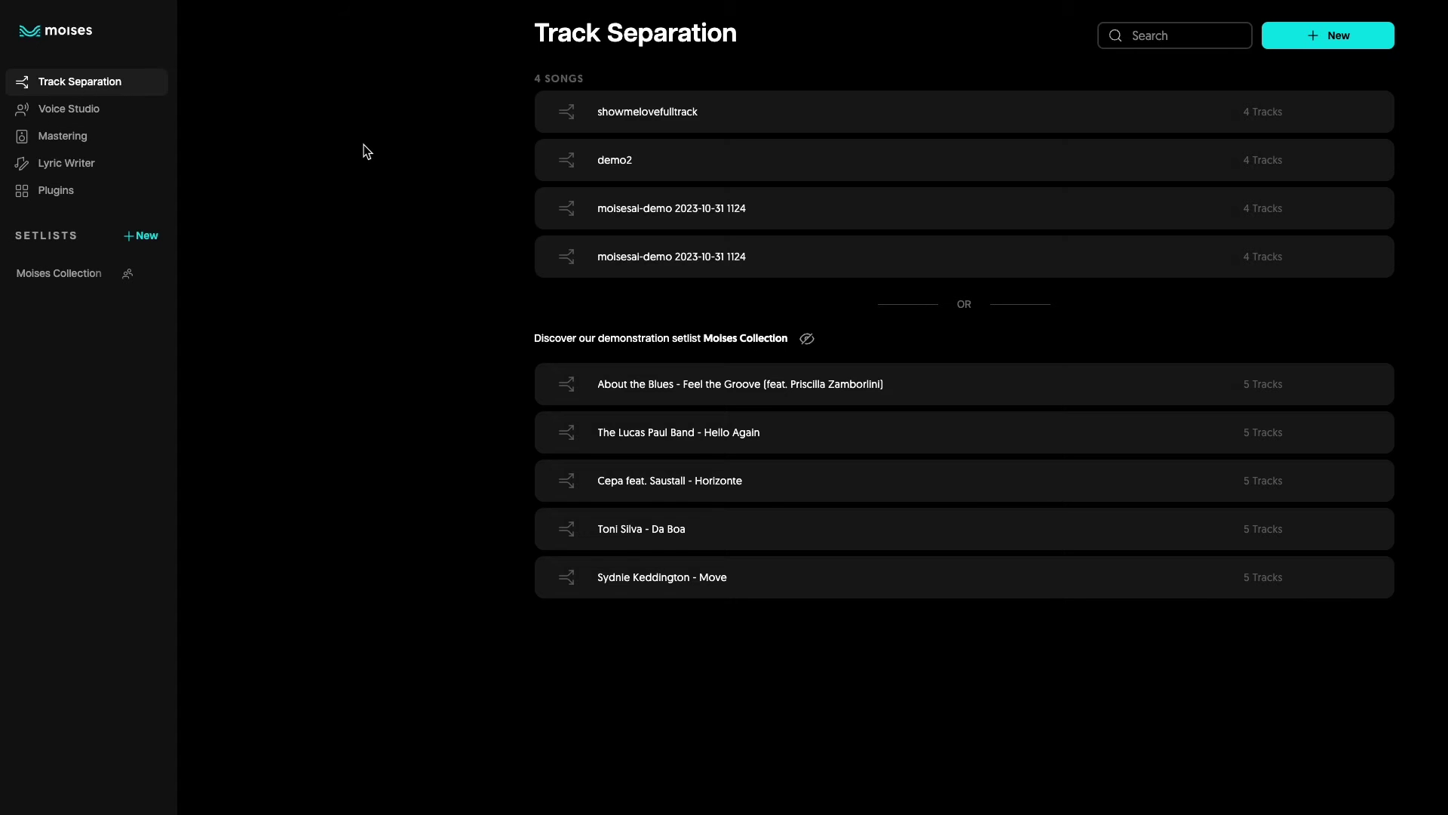
# - Open showmelovefulltrack and separate it with the 4 Tracks (Hi-Fi) option for vocals, drums, bass and other
pyautogui.click(681, 113)
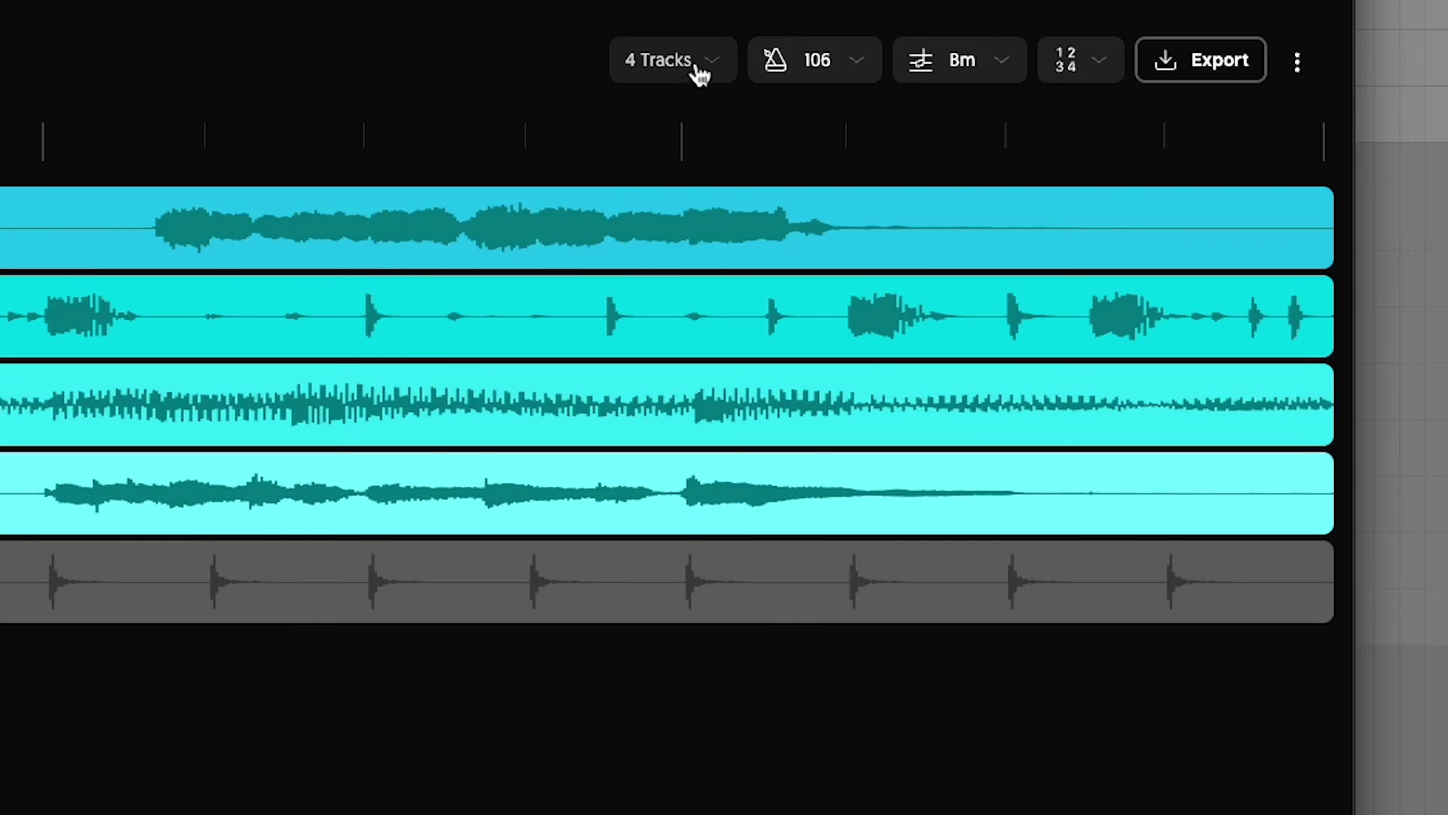
pyautogui.click(699, 75)
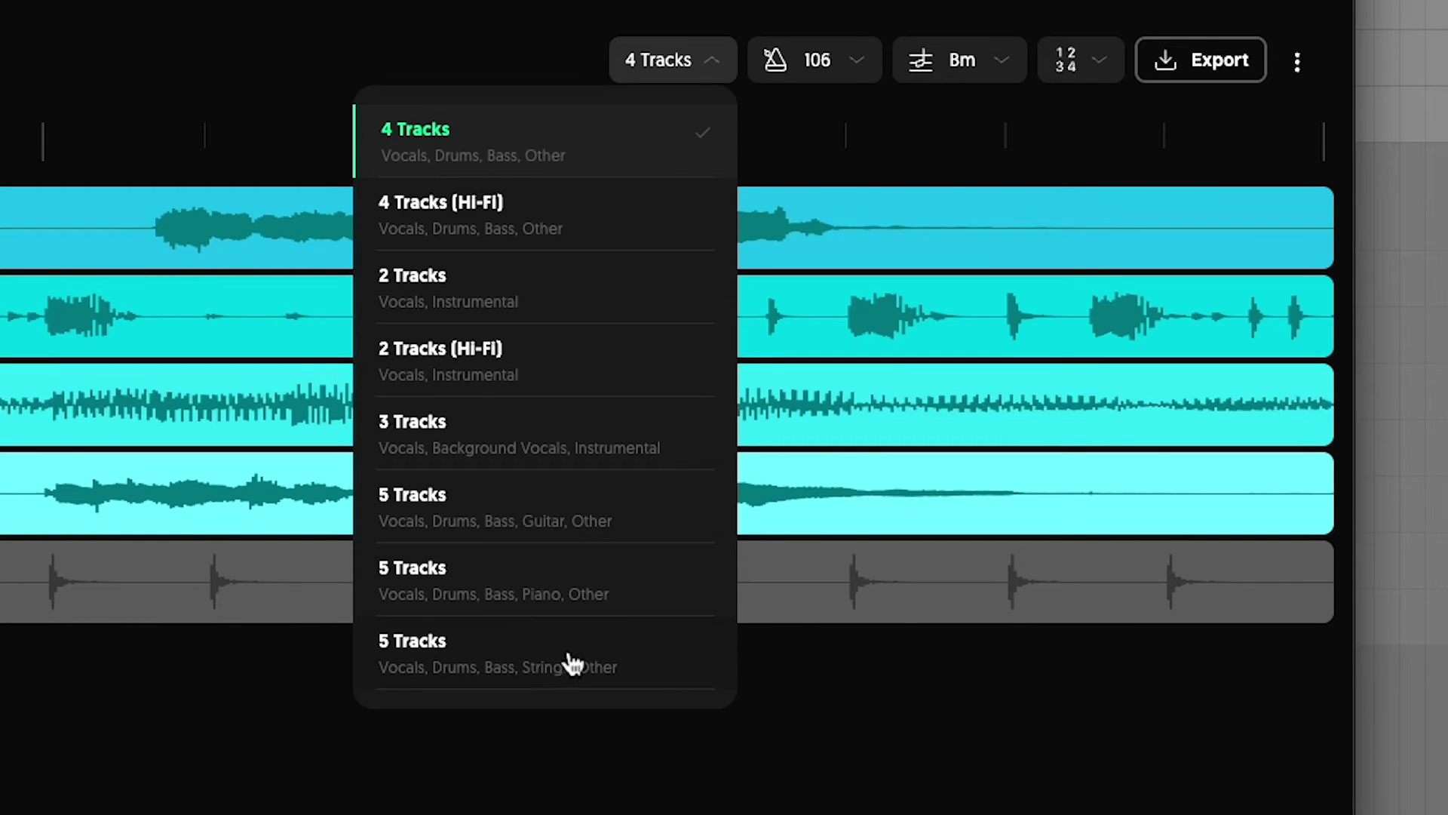
pyautogui.click(571, 216)
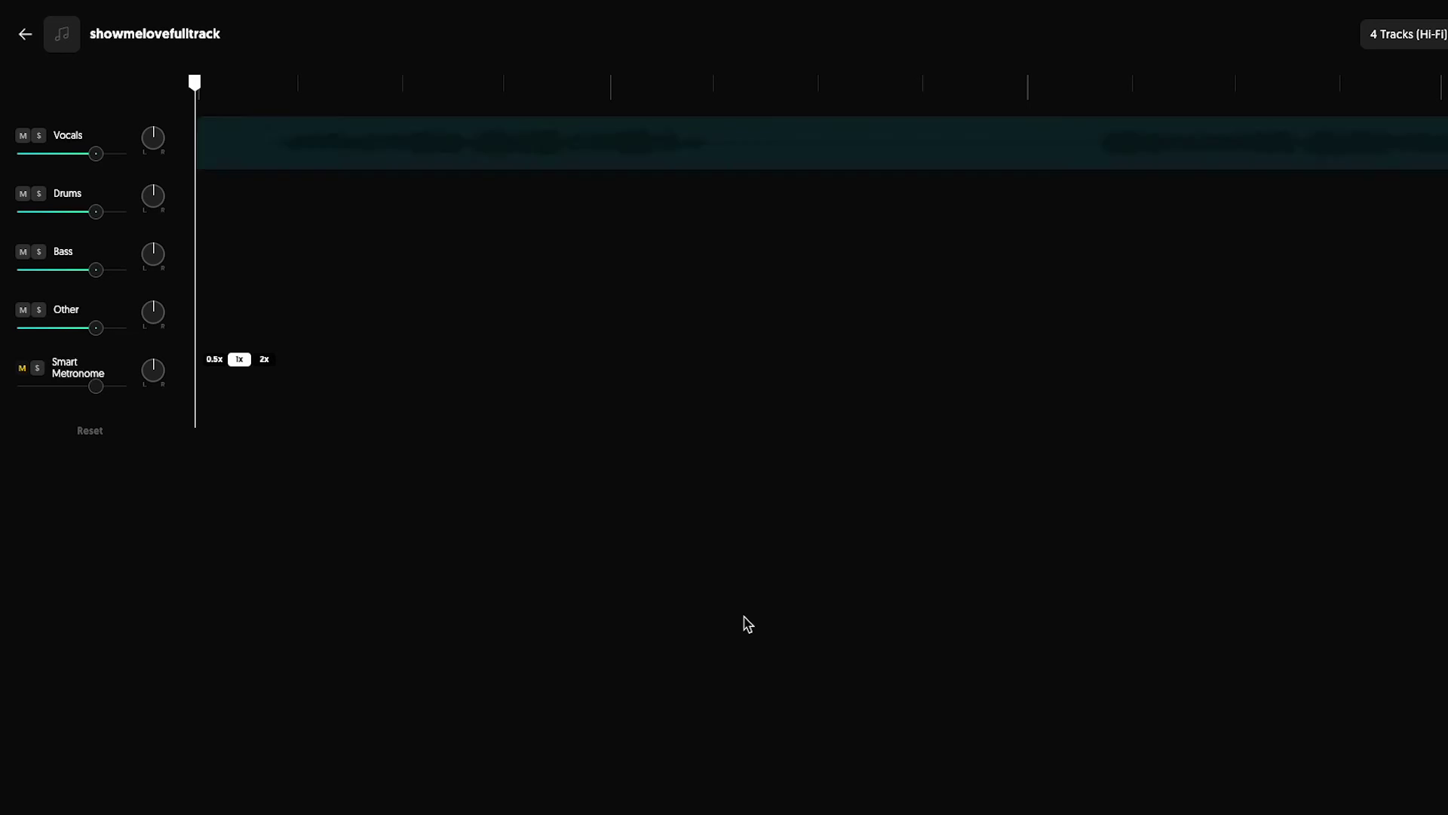
# - Solo the Vocals stem and the Drums stem of showmelovefulltrack to hear the separation
pyautogui.click(39, 135)
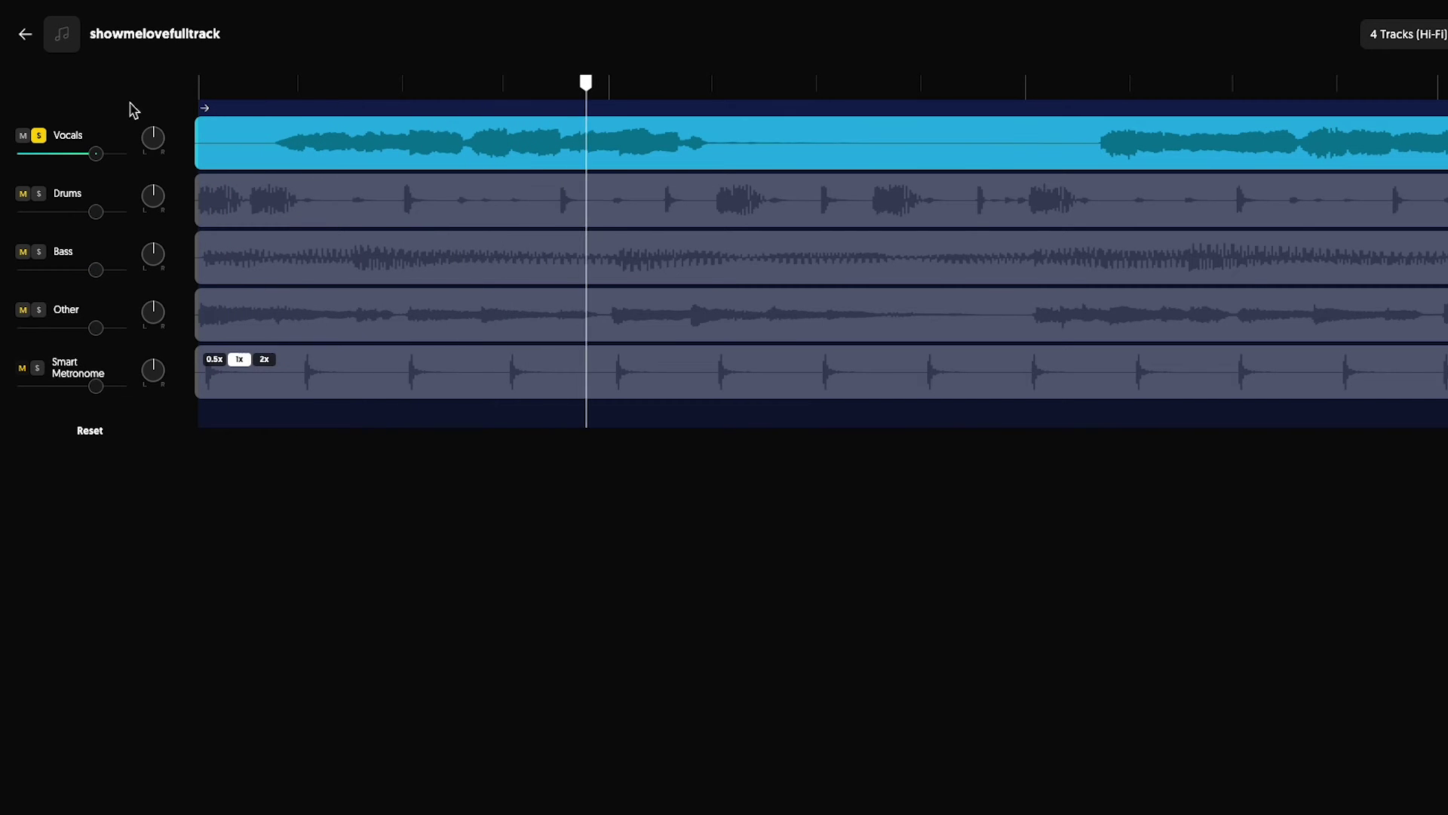
pyautogui.click(39, 195)
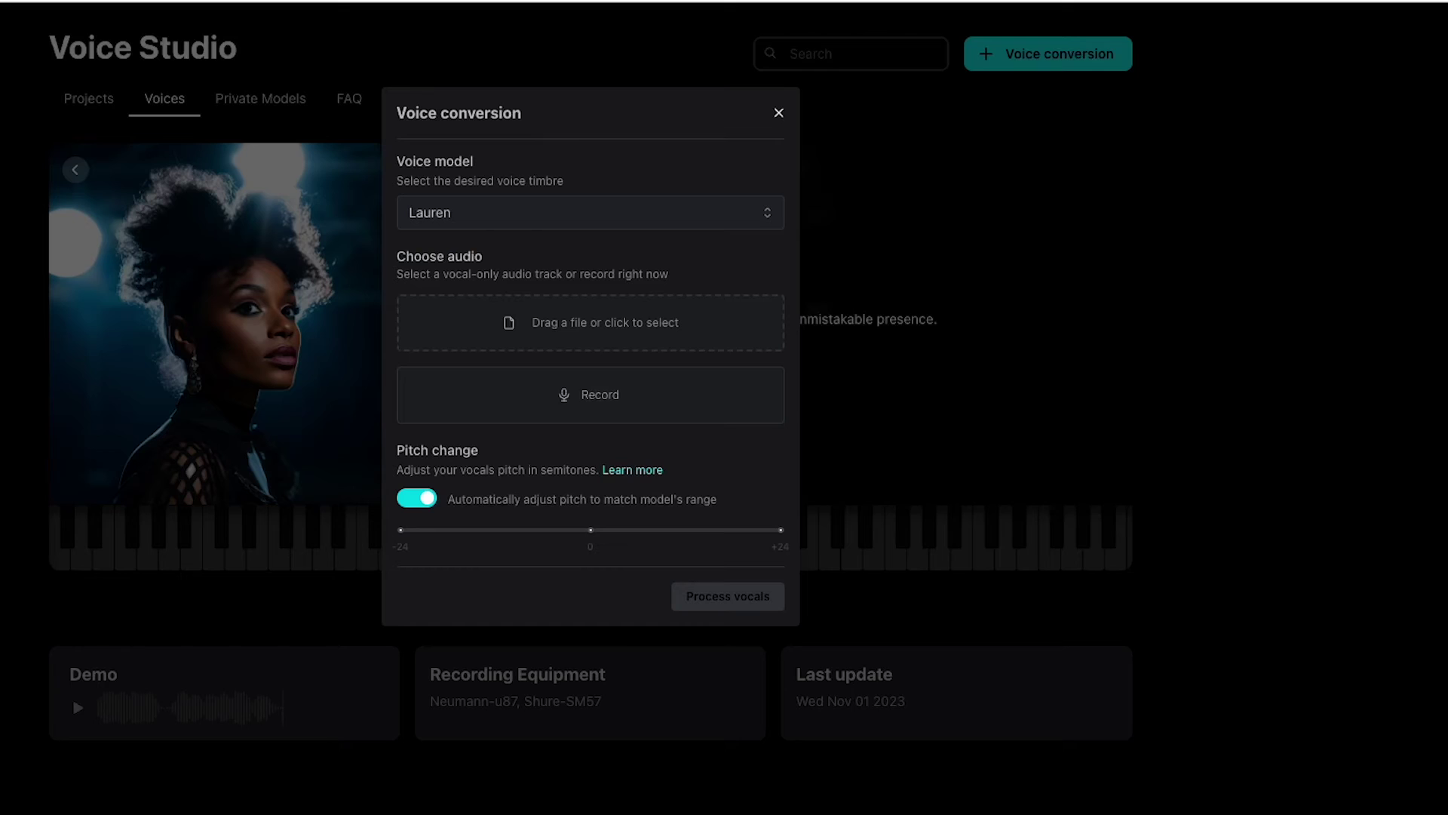
# - Load the separated showmelovefulltrack vocals into a Voice Studio conversion with the Lauren model and process them
pyautogui.moveTo(1375, 652); pyautogui.dragTo(754, 341)
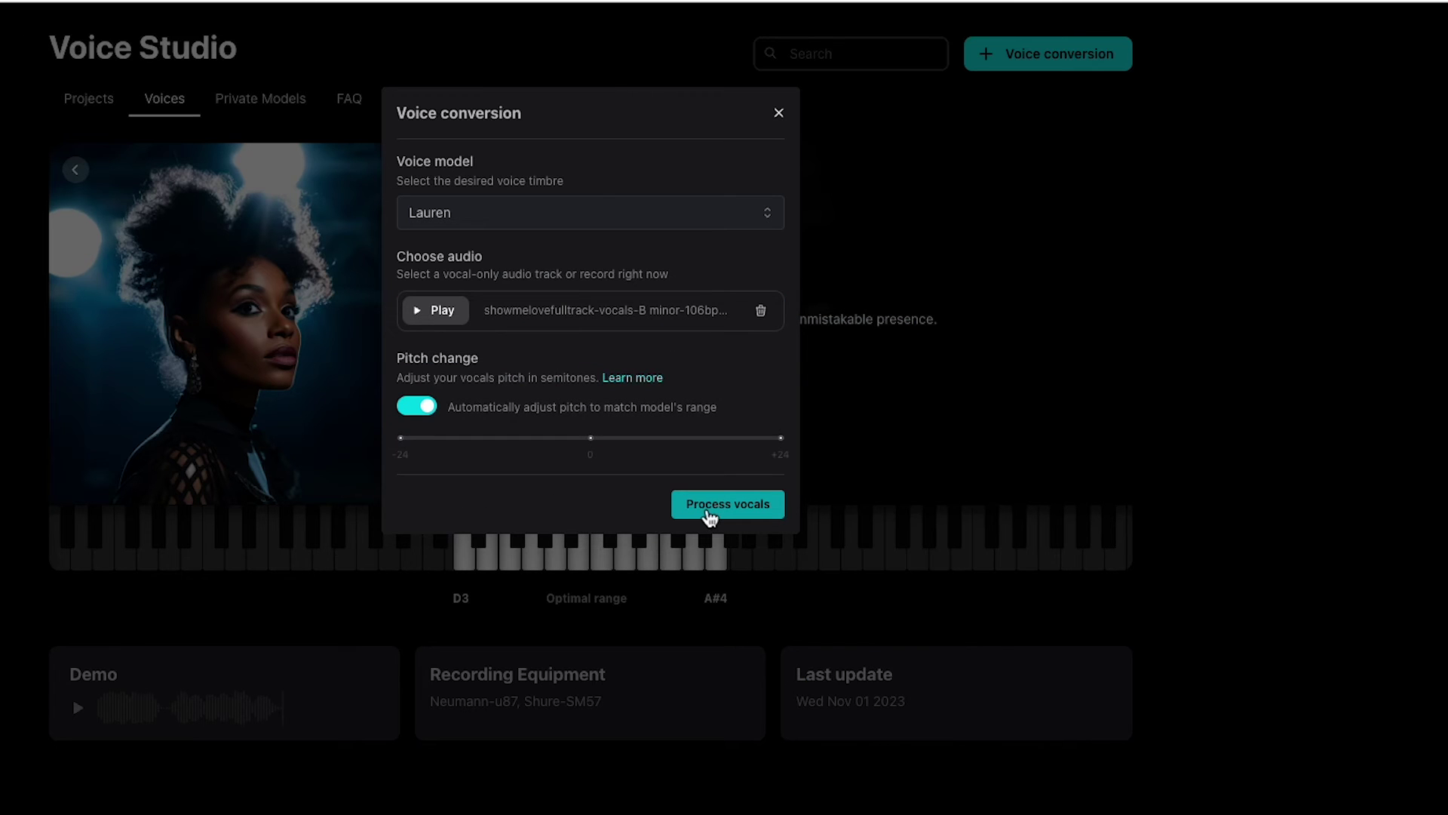
pyautogui.click(709, 517)
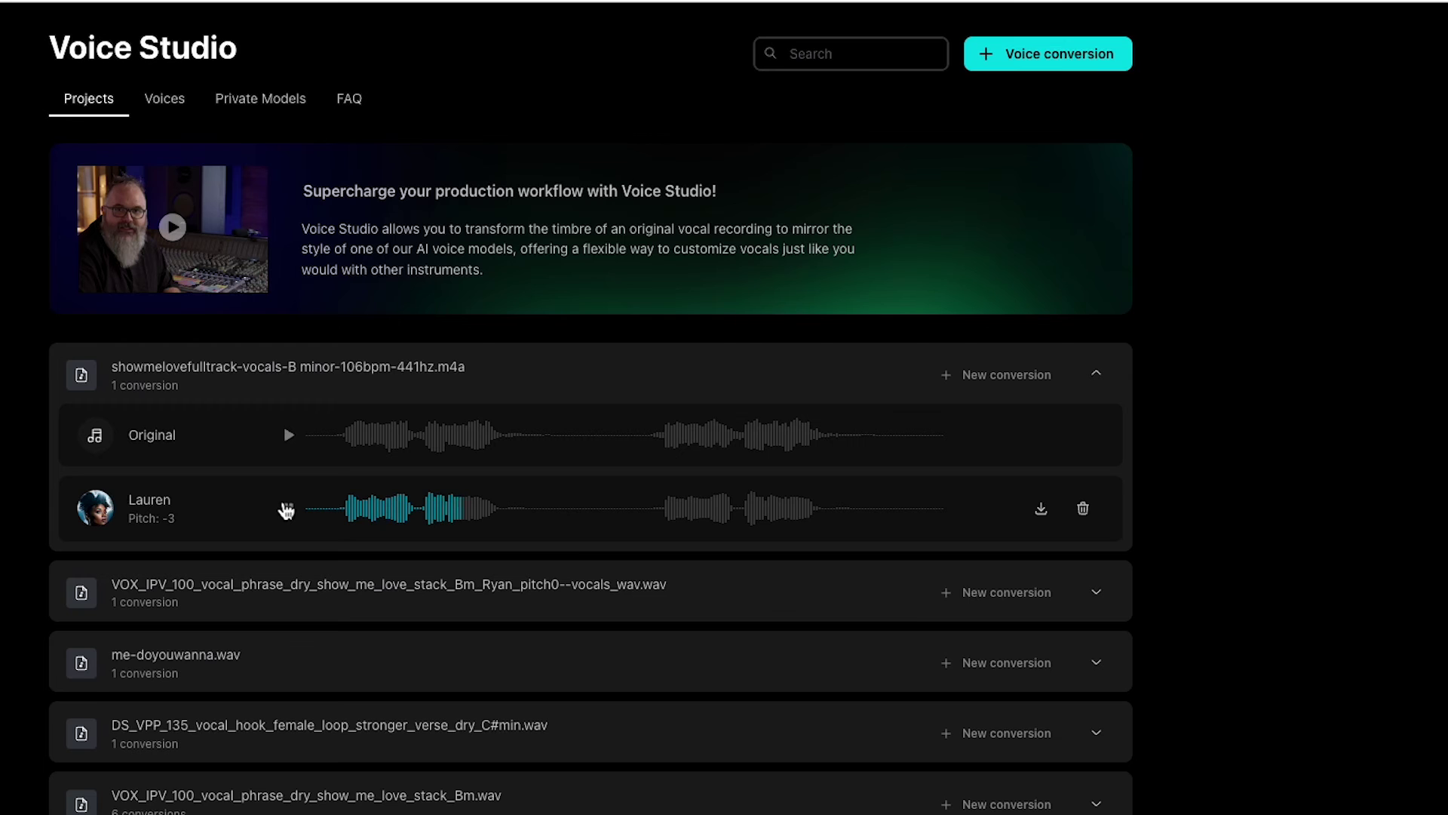
# - Create a new conversion of the showmelovefulltrack vocals by choosing another voice model and processing it
pyautogui.click(1000, 375)
pyautogui.scroll(-2, 576, 342)
pyautogui.click(504, 335)
pyautogui.click(726, 511)
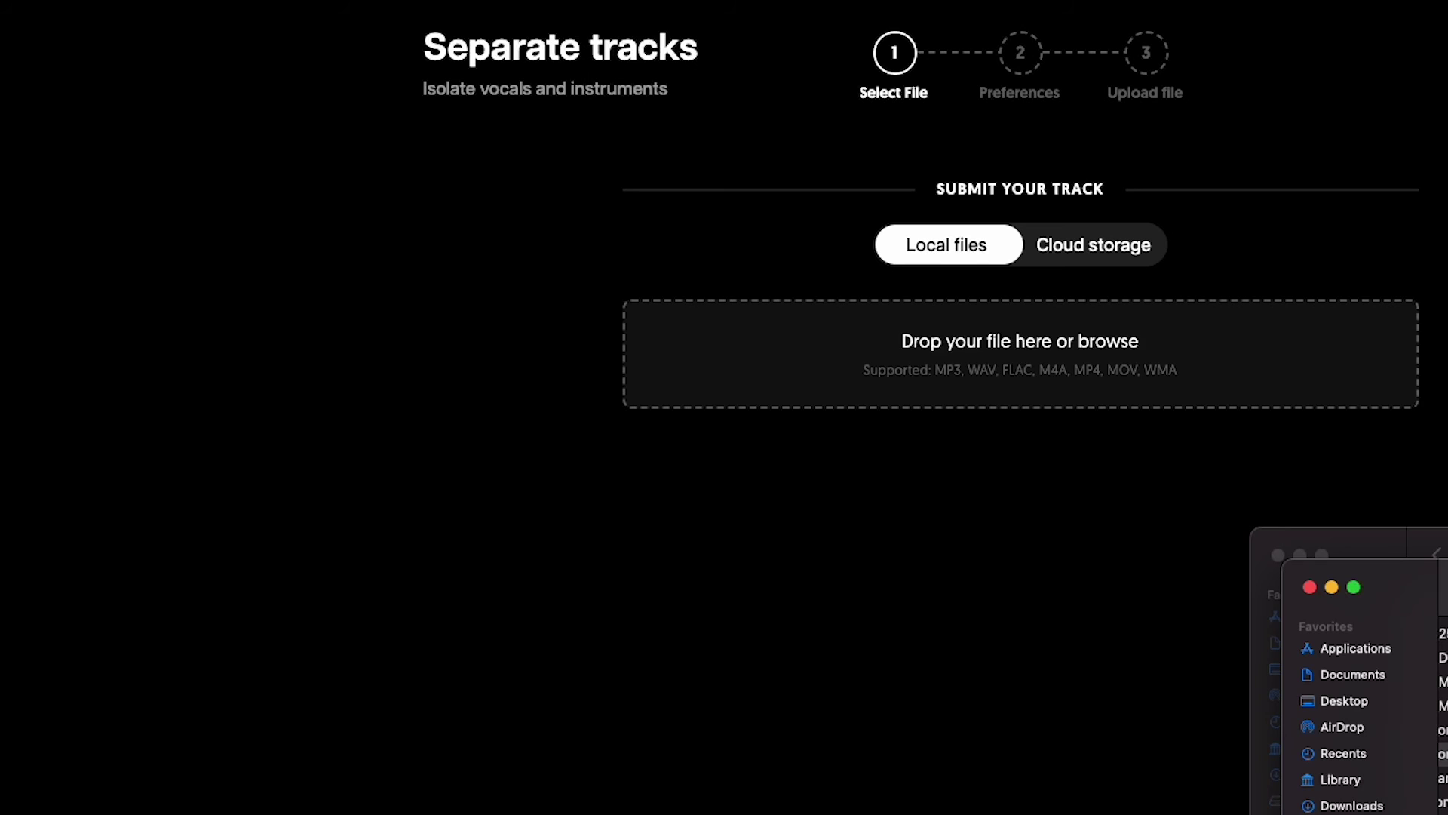
# - Submit the local demo2 audio file for track separation into 4 Tracks (Hi-Fi)
pyautogui.moveTo(1390, 695); pyautogui.dragTo(1198, 369)
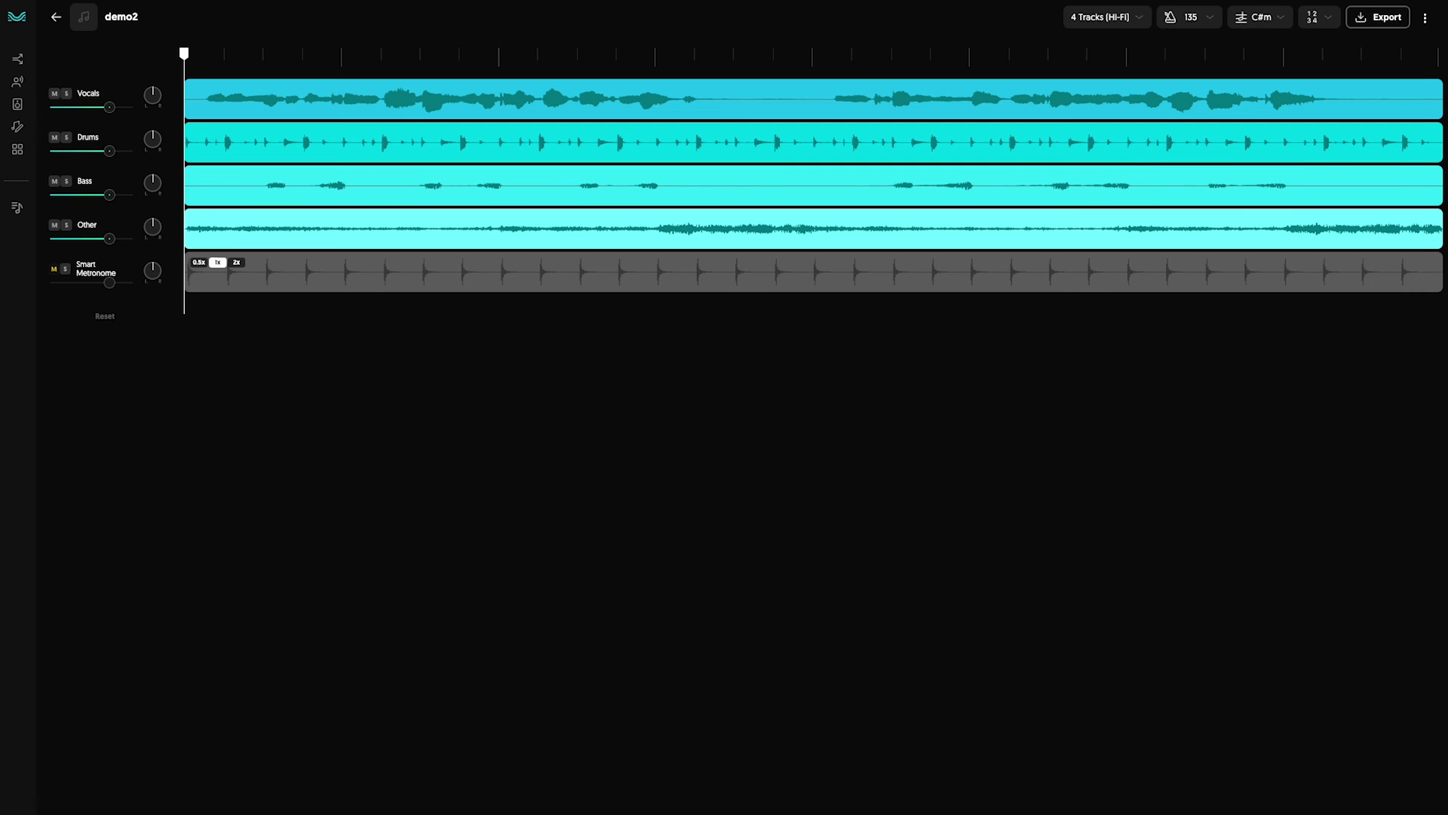
pyautogui.press('super+a')
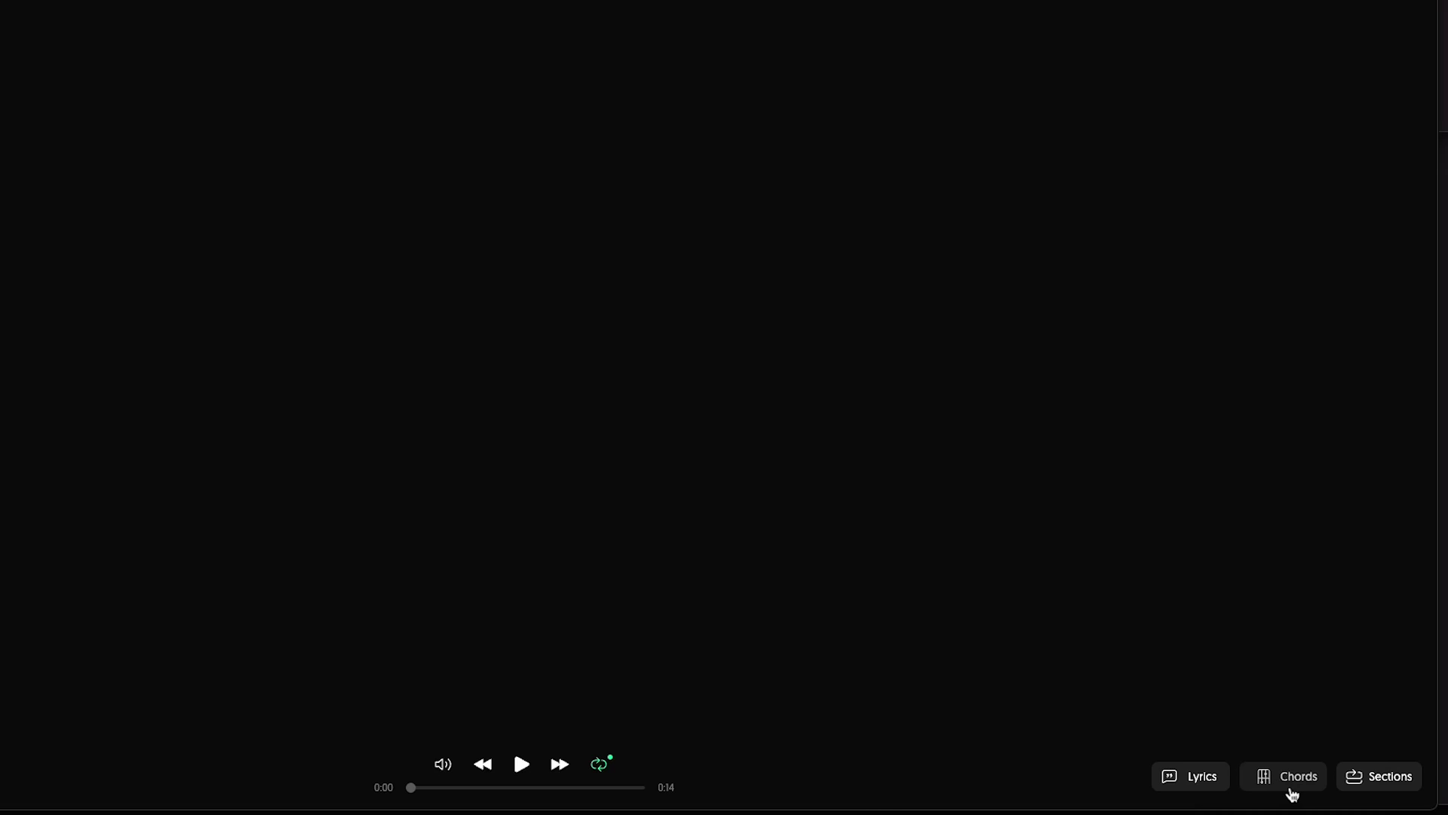
# - Show the detected chords and the lyrics together for the demo2 track
pyautogui.click(1287, 786)
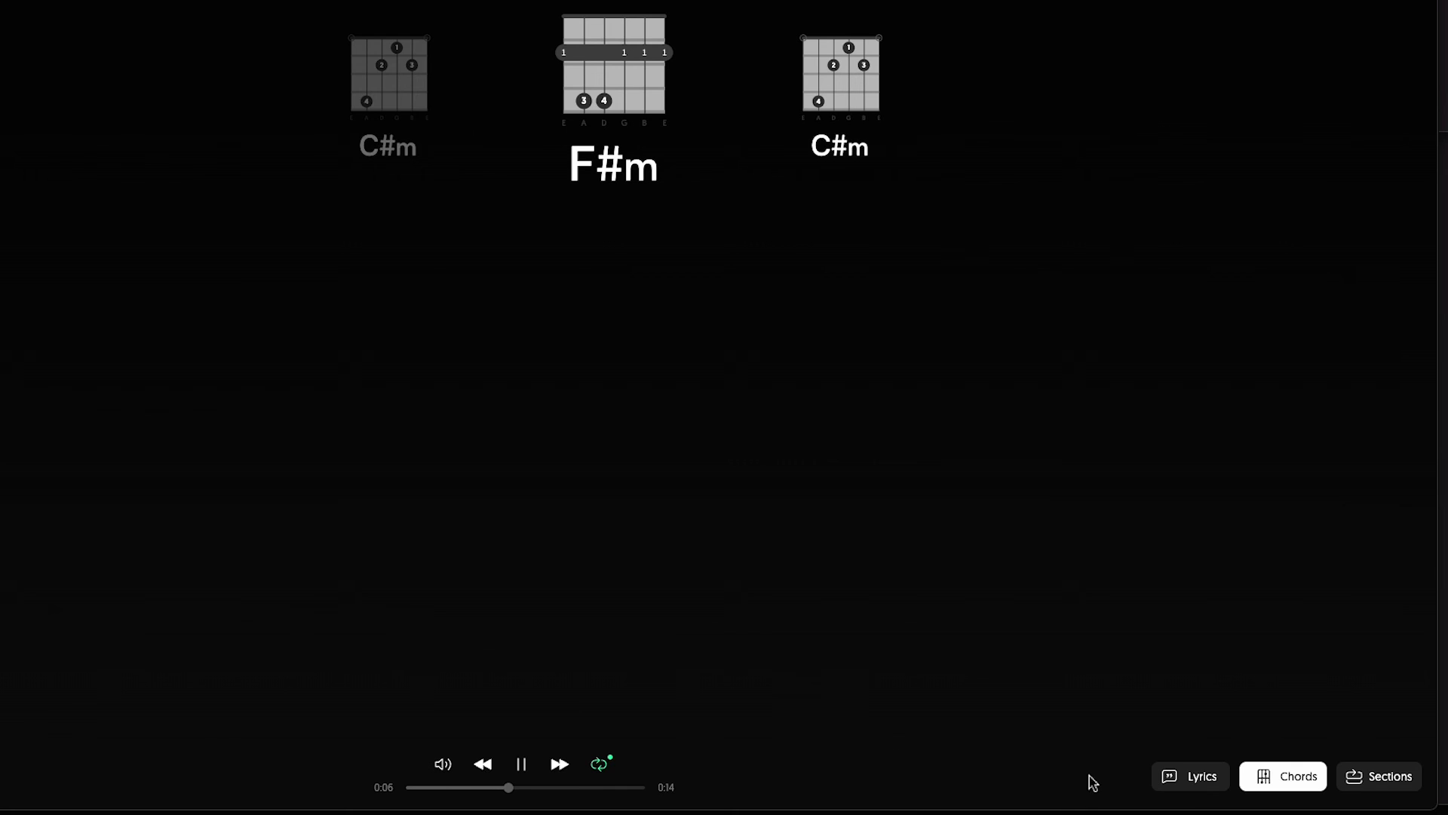
pyautogui.click(1190, 777)
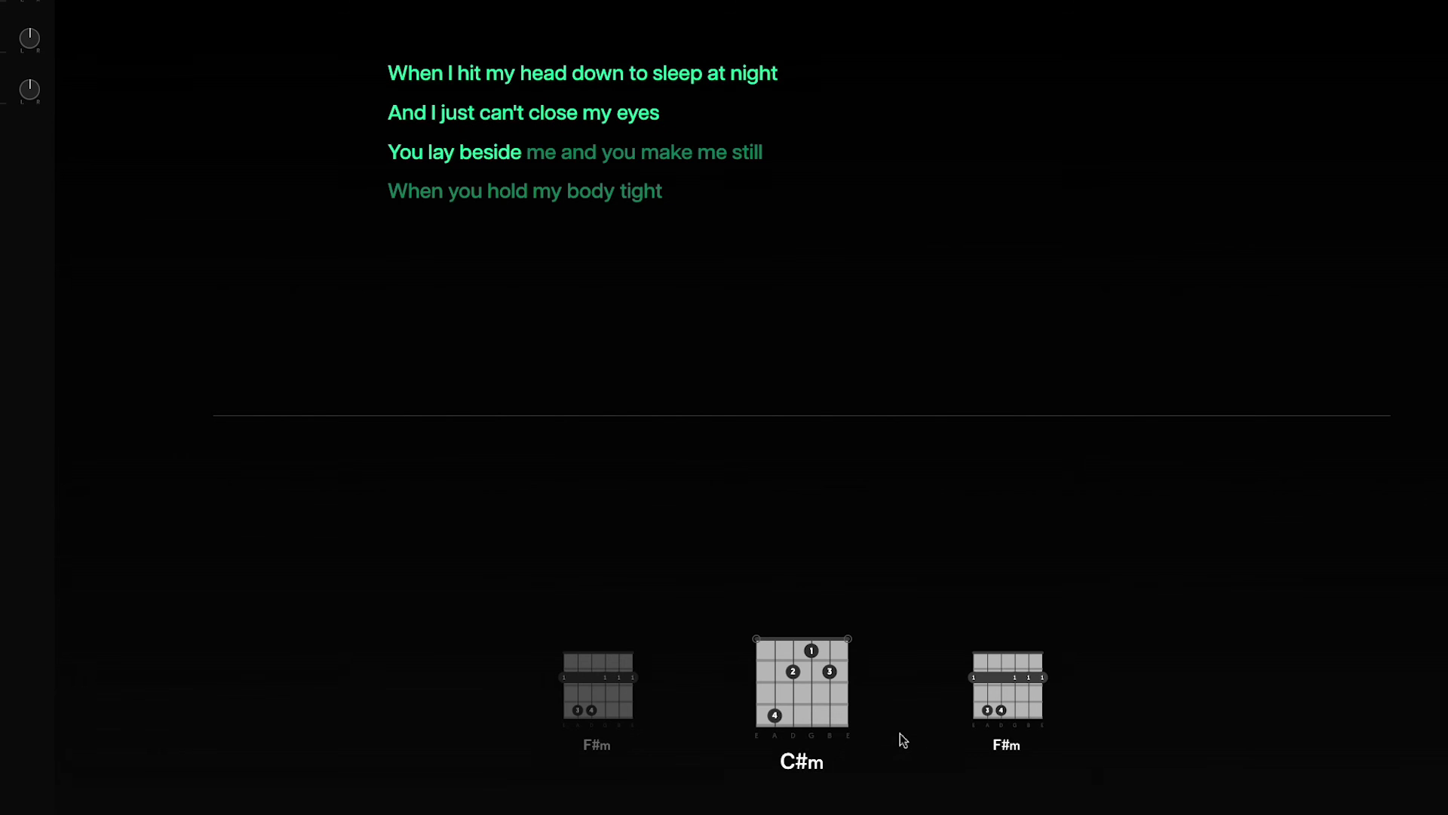